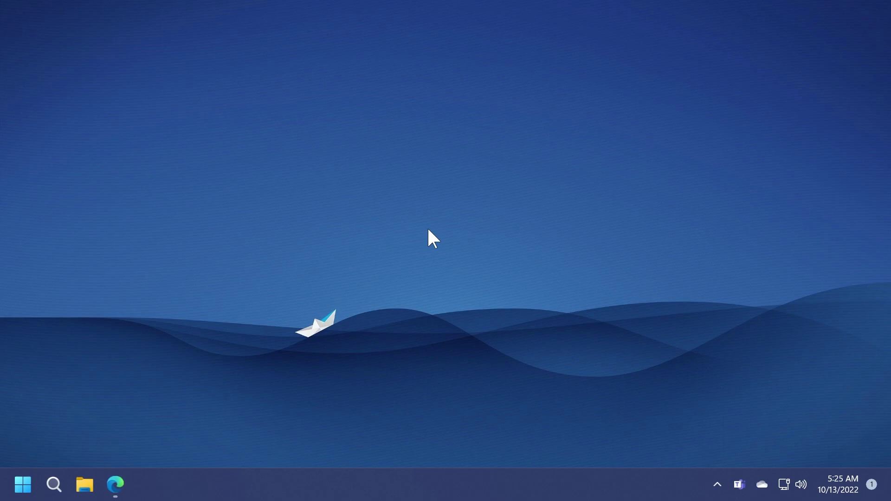
Step: Open the built-in Windows Run dialog to examine its design, and close it without running anything
key("super+r")
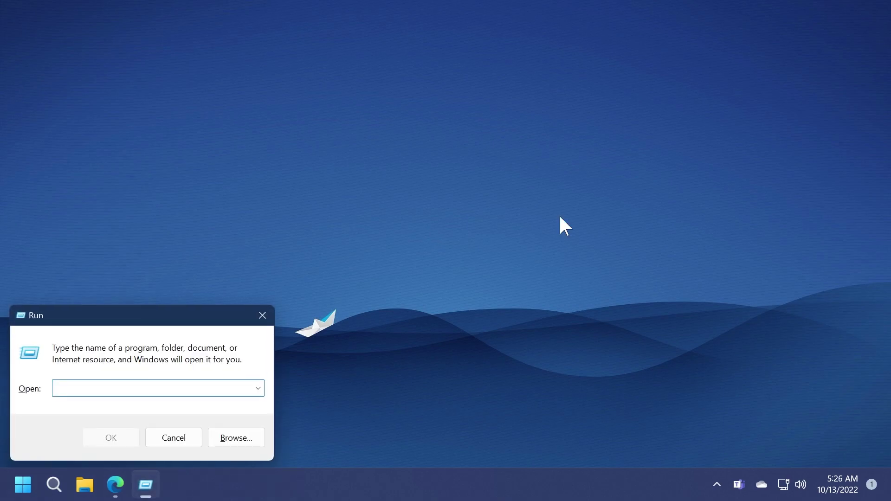
left_click_drag(149, 309, 167, 283)
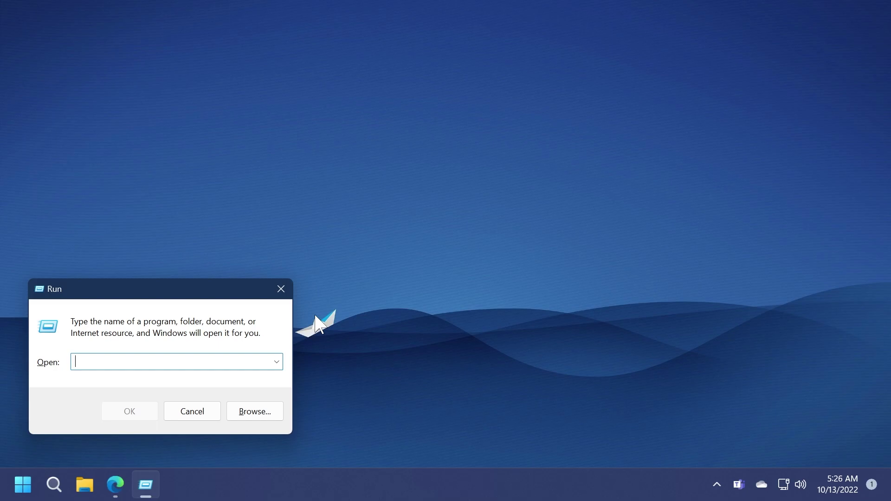
key("Escape")
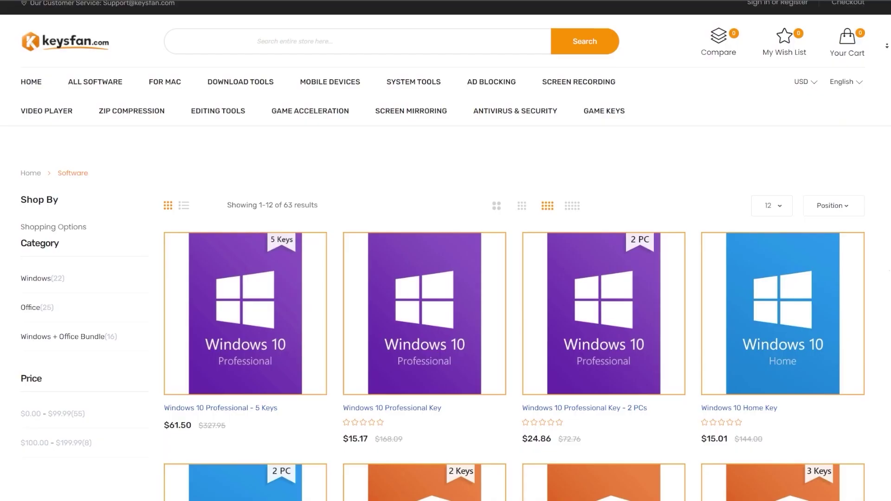
Step: Open the Windows 10 Professional Key from the software listing, add one to the cart and view the shopping cart
scroll(445, 251, "down", 1)
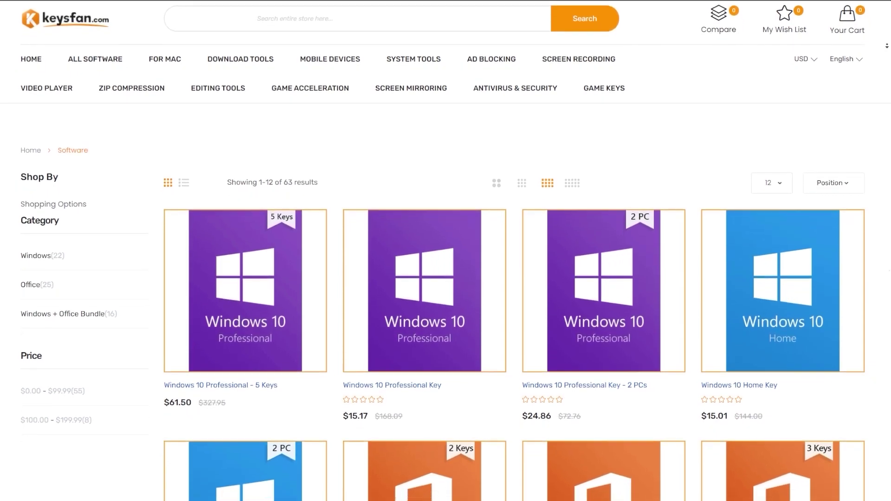
scroll(446, 250, "down", 1)
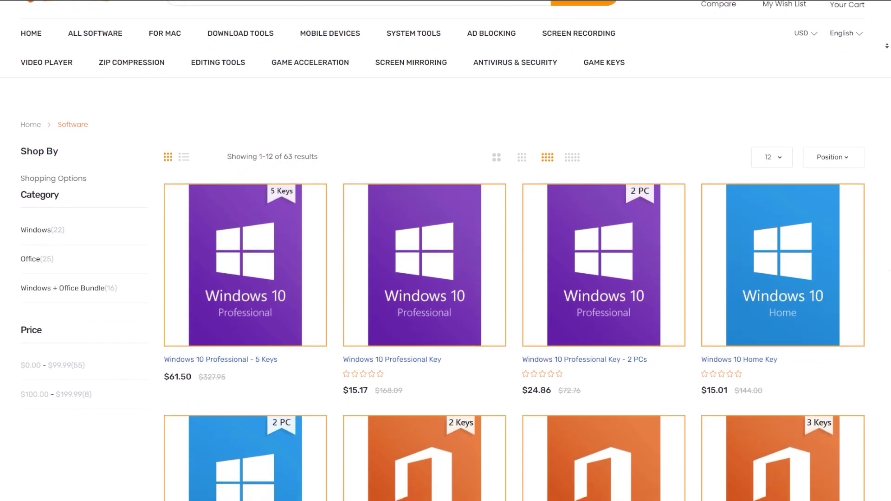
scroll(445, 251, "down", 4)
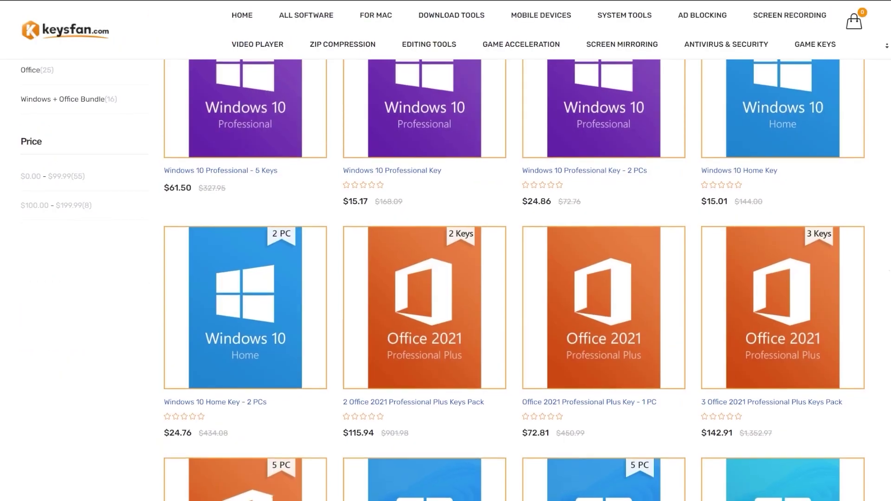
scroll(446, 251, "down", 2)
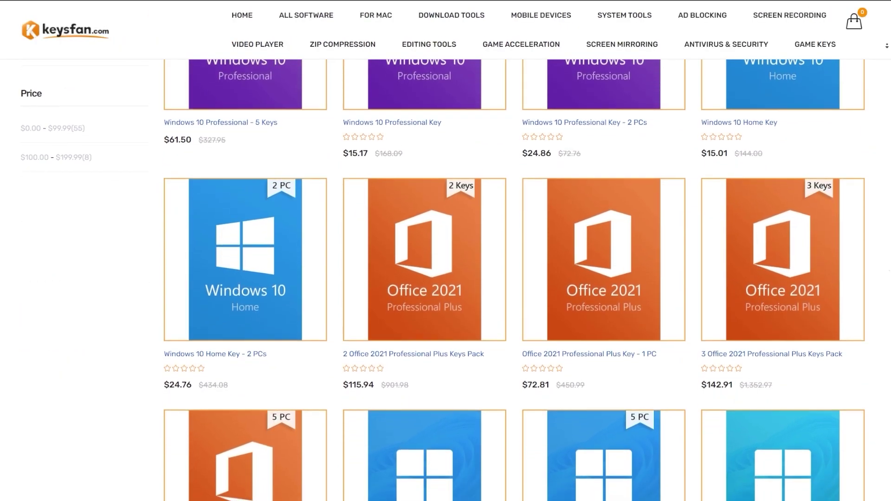
scroll(445, 251, "down", 1)
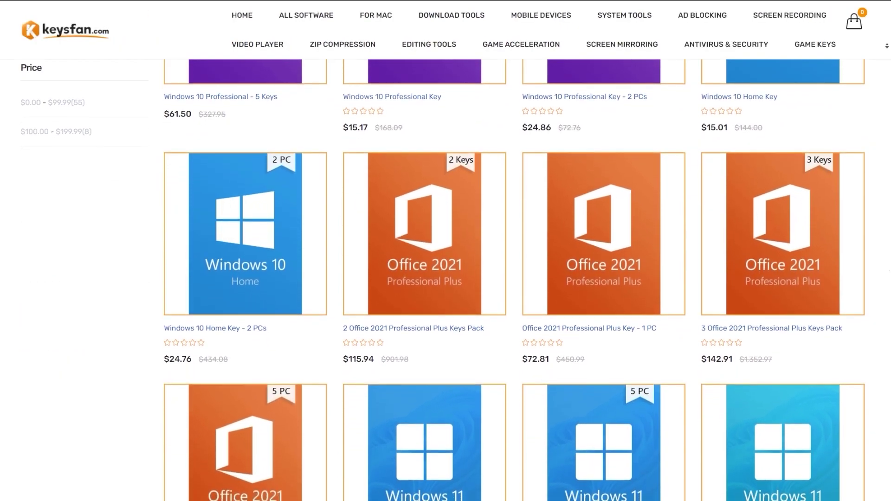
scroll(446, 251, "down", 2)
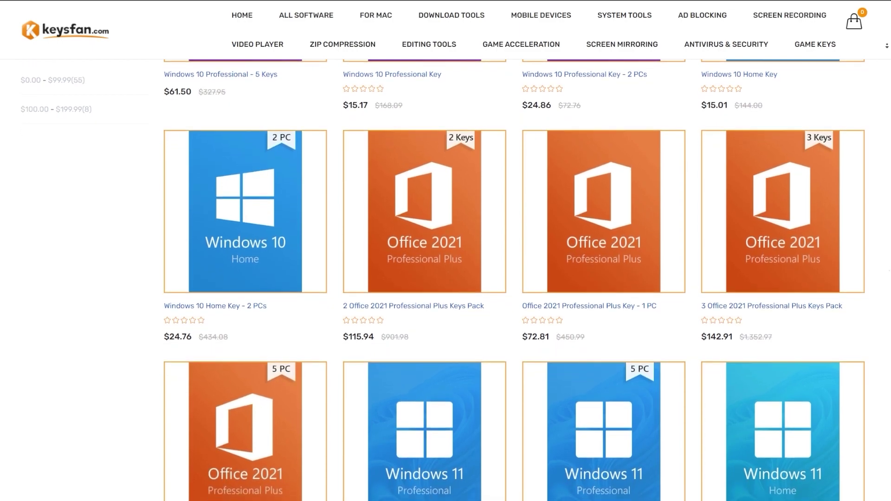
scroll(403, 185, "up", 5)
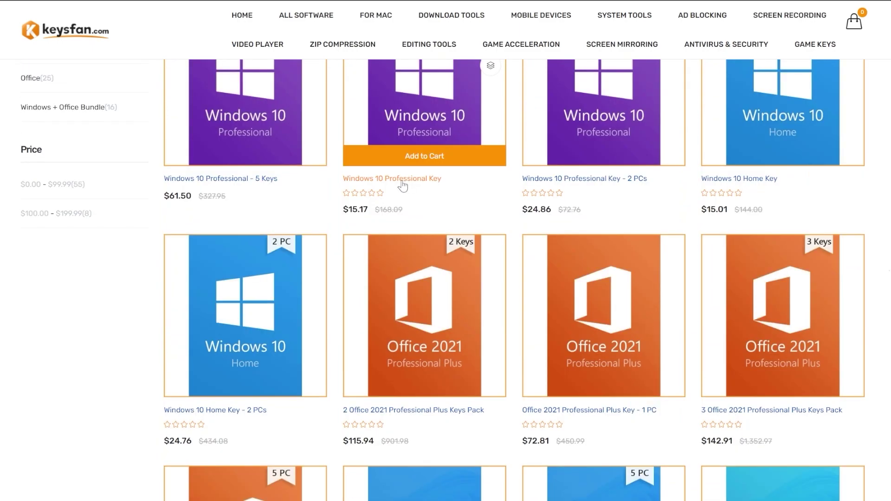
left_click(403, 186)
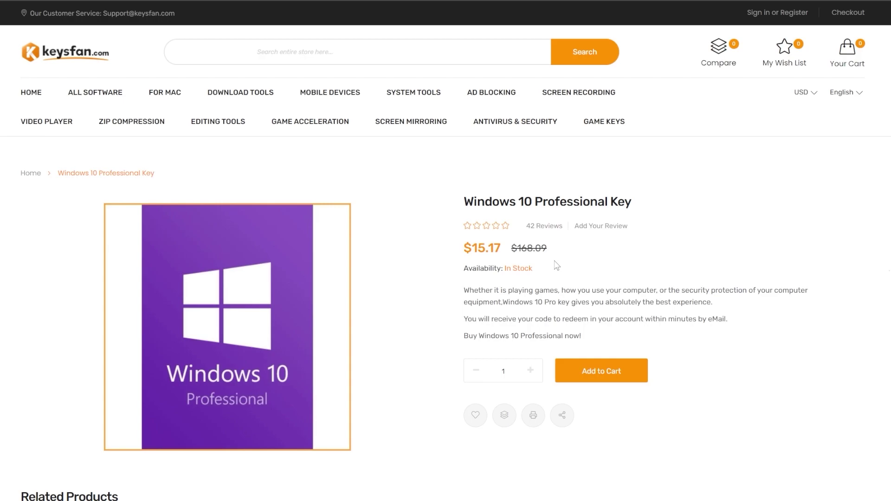
left_click(602, 374)
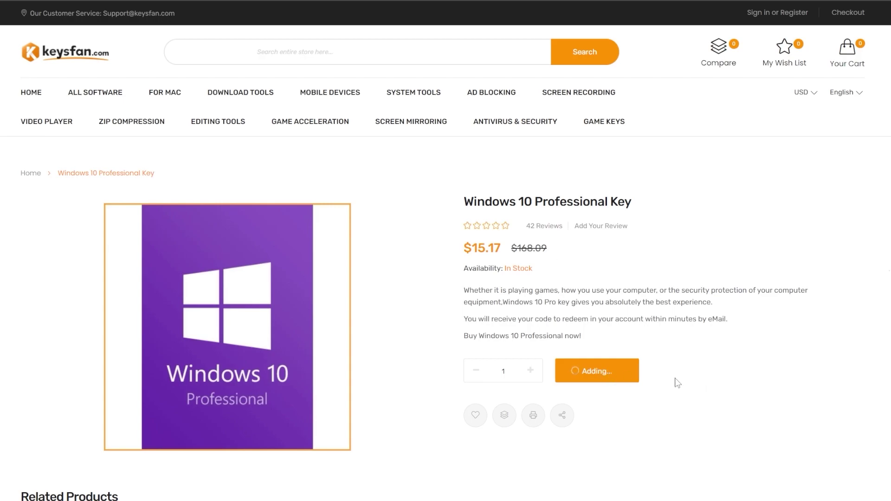
left_click(521, 342)
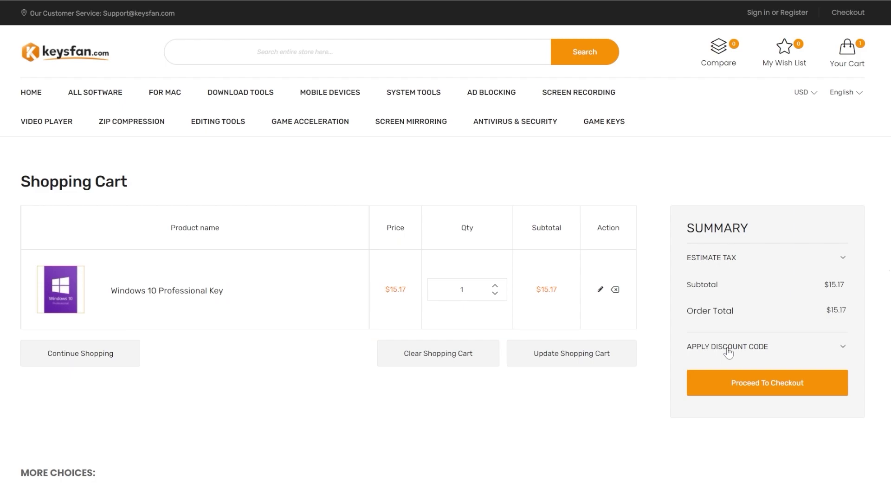
Step: Apply the discount code TB50 to the shopping cart and proceed to checkout
left_click(728, 352)
left_click(730, 397)
type("TB50")
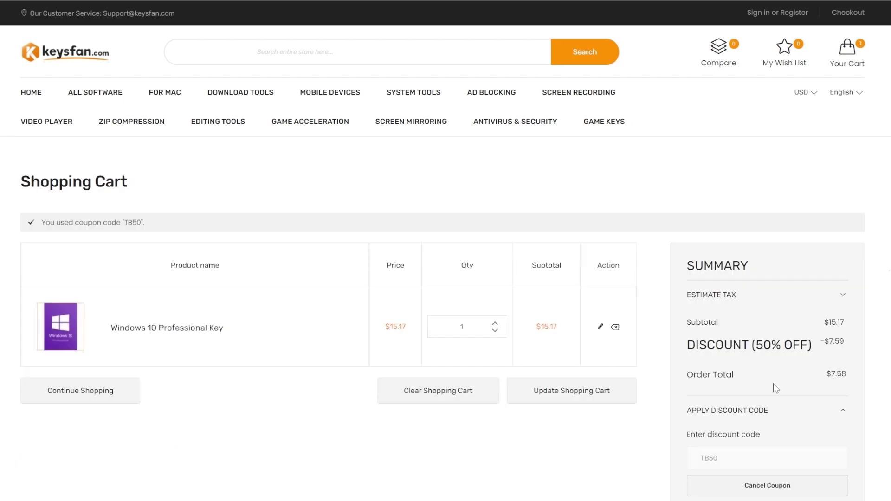
scroll(789, 417, "down", 1)
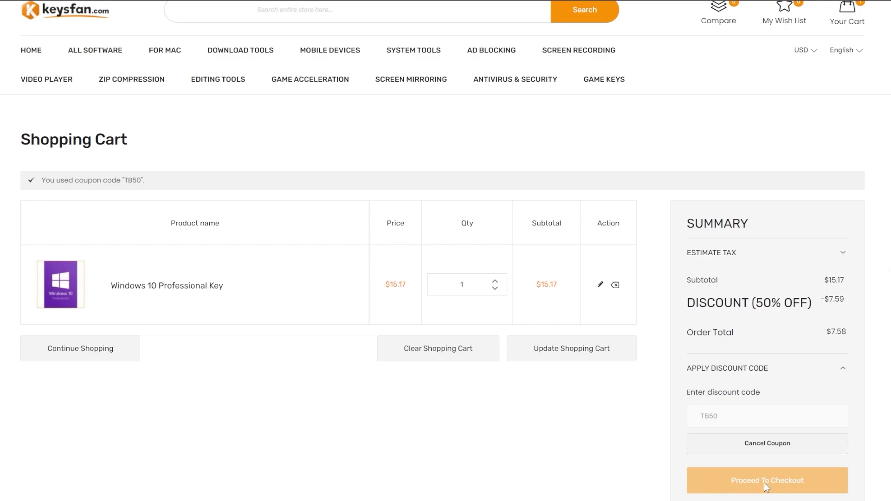
left_click(765, 483)
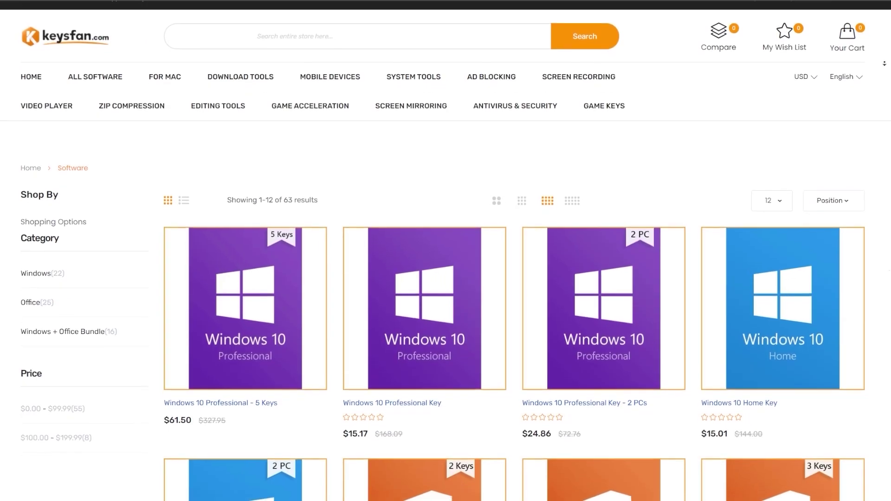
scroll(445, 278, "down", 1)
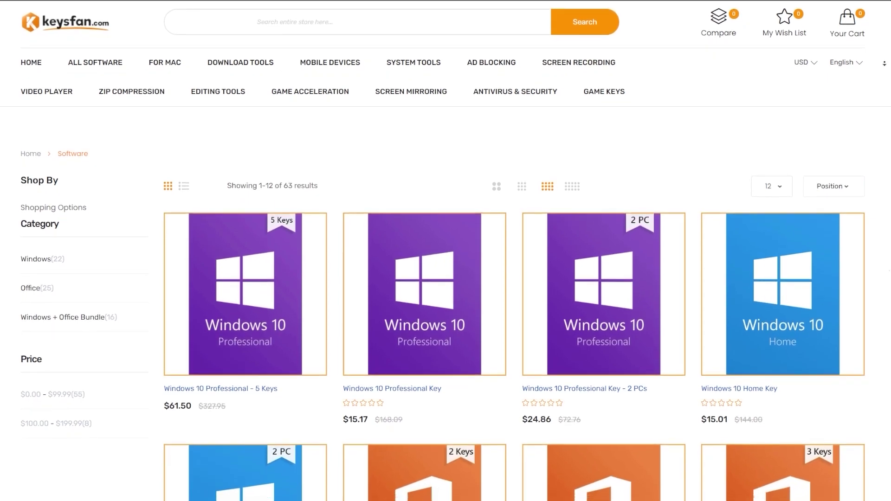
scroll(446, 278, "down", 1)
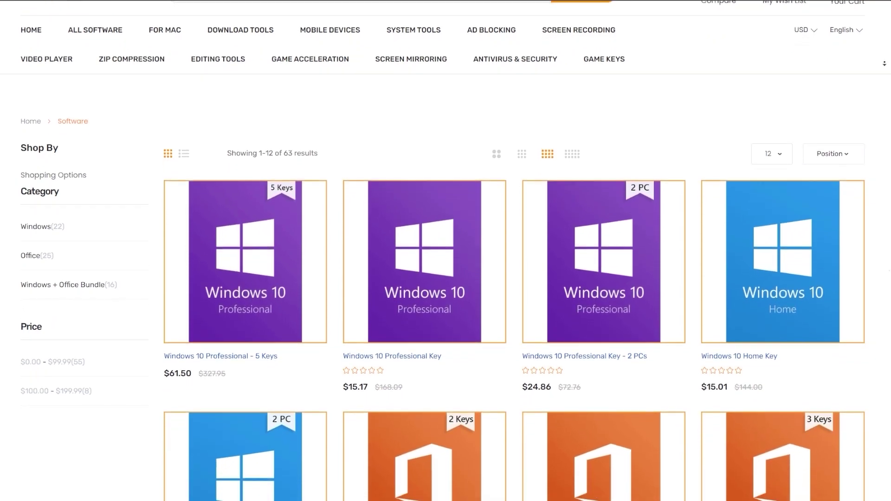
scroll(446, 279, "down", 1)
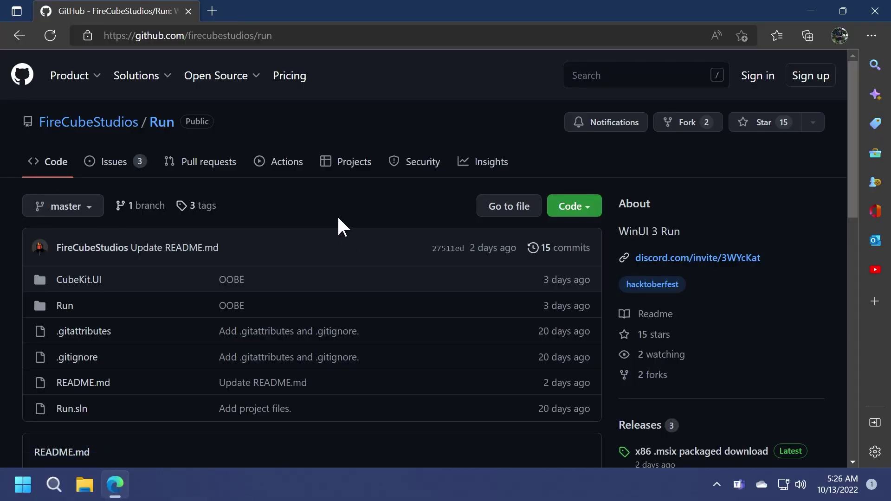
Step: Review the README of the FireCubeStudios Run repository and open its x86 .msix packaged download release
scroll(335, 216, "down", 6)
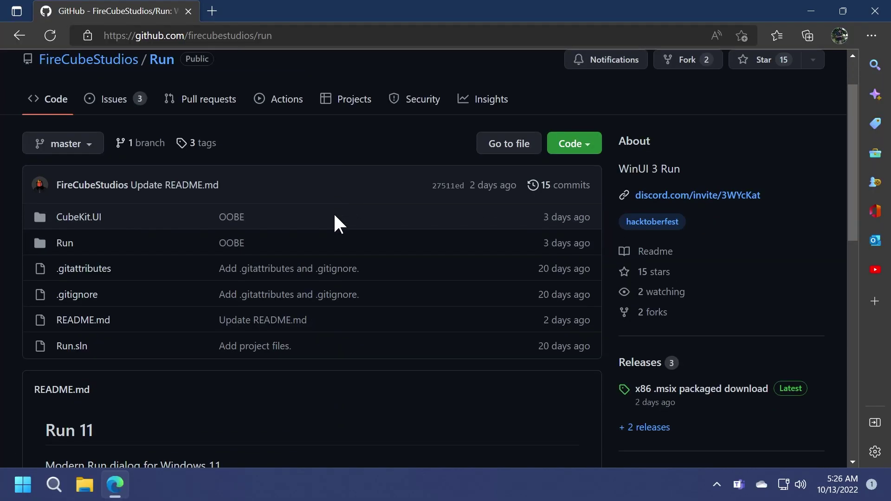
scroll(325, 211, "down", 2)
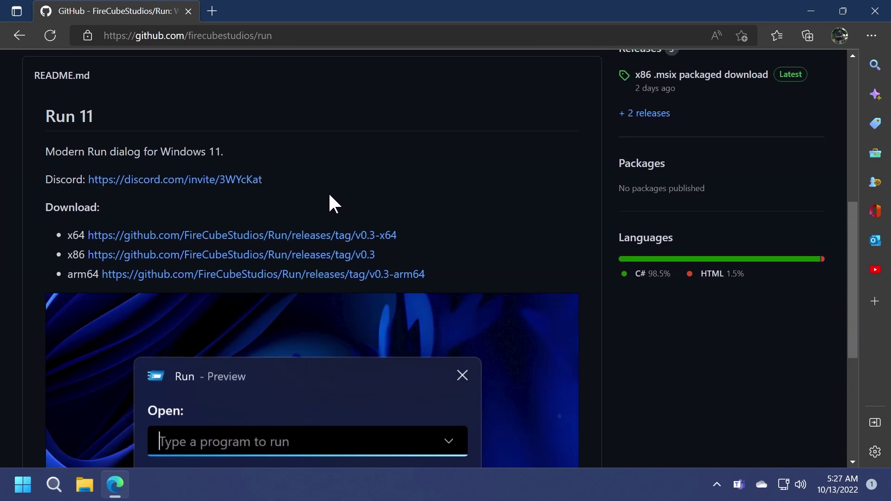
scroll(330, 195, "down", 4)
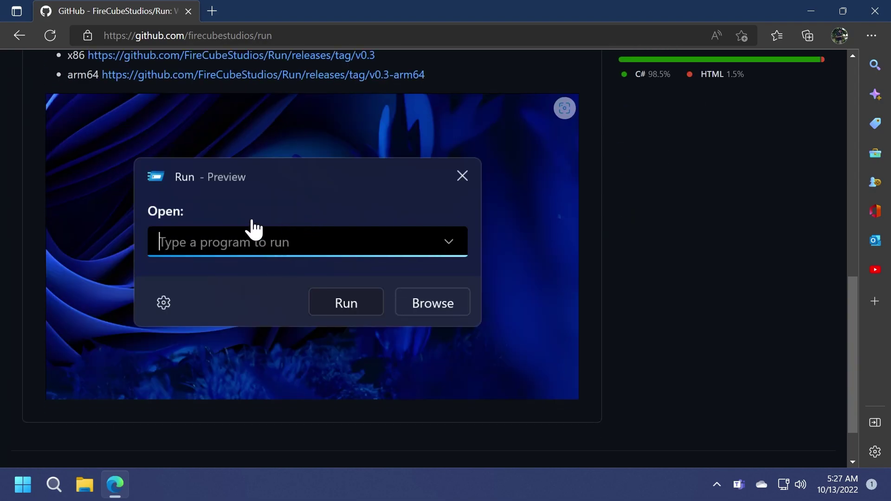
scroll(254, 229, "up", 3)
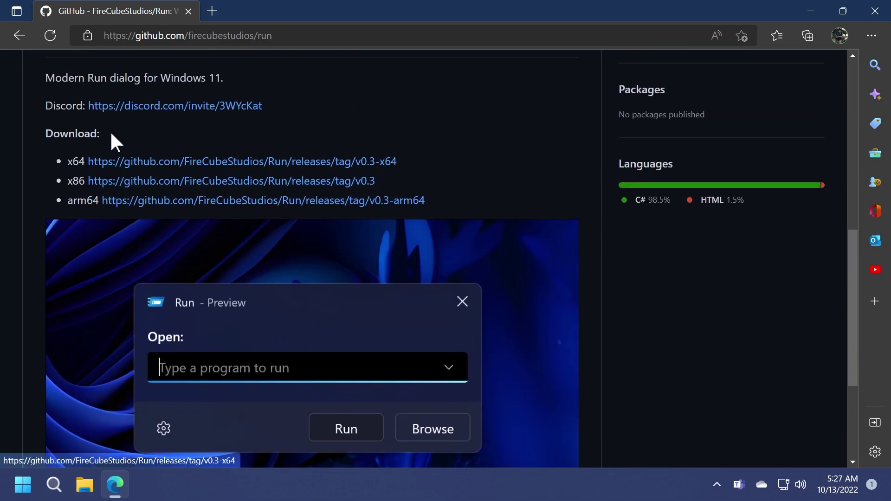
scroll(399, 255, "up", 3)
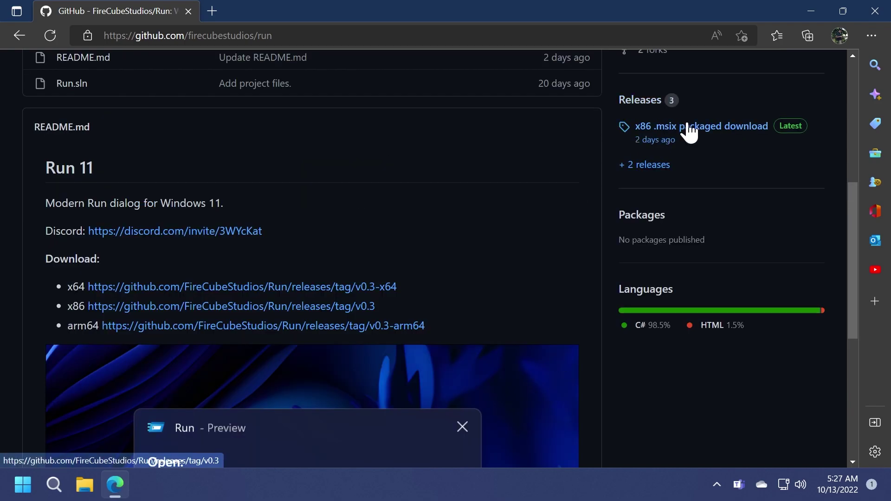
left_click(706, 128)
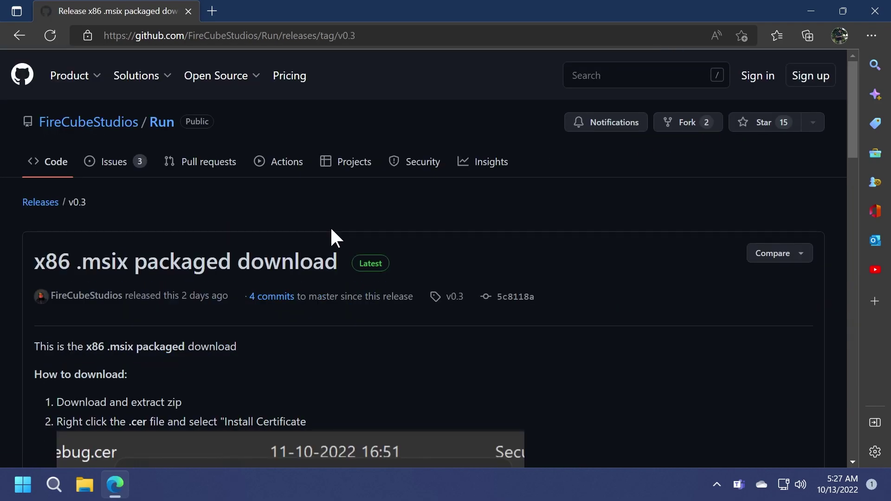
Step: Go through the release's installation instructions and download the Run_0.3.18.0_x86_Debug_Test zip
scroll(330, 237, "down", 5)
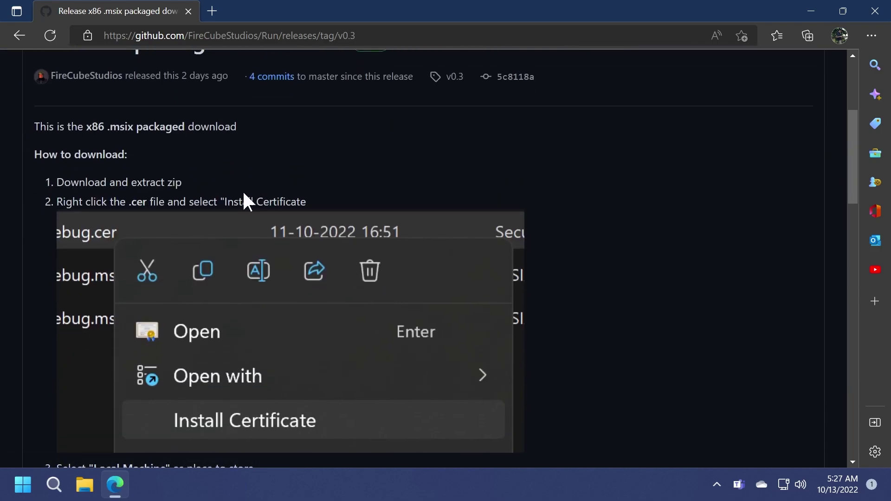
scroll(185, 199, "down", 10)
scroll(348, 219, "down", 15)
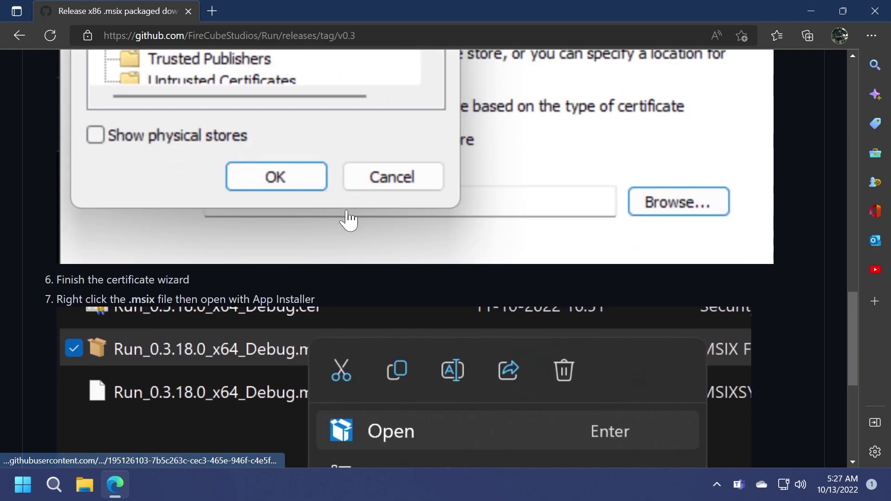
left_click(186, 279)
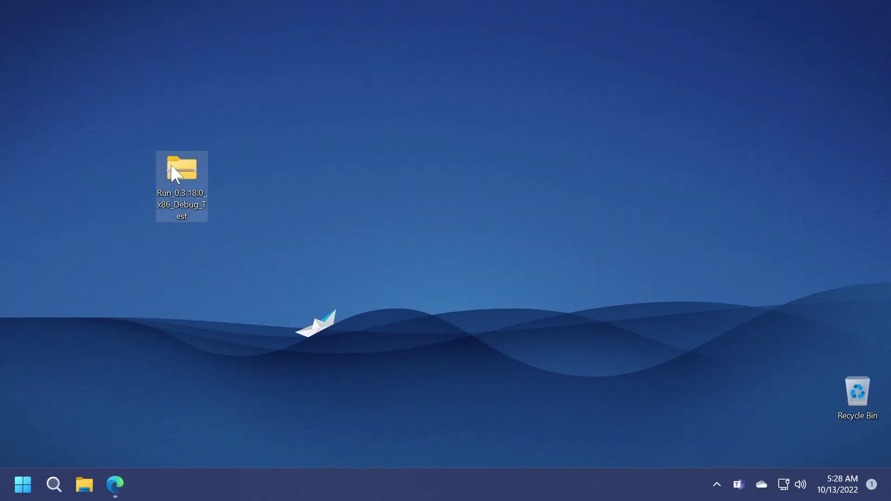
Step: Extract the Run_0.3.18.0_x86_Debug_Test archive on the desktop and open the folder nested inside the extracted one
right_click(174, 167)
left_click(254, 218)
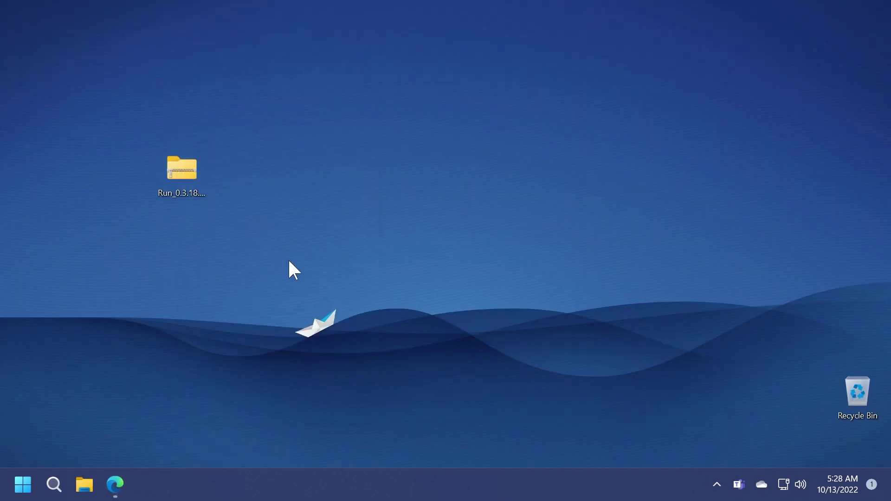
left_click(552, 389)
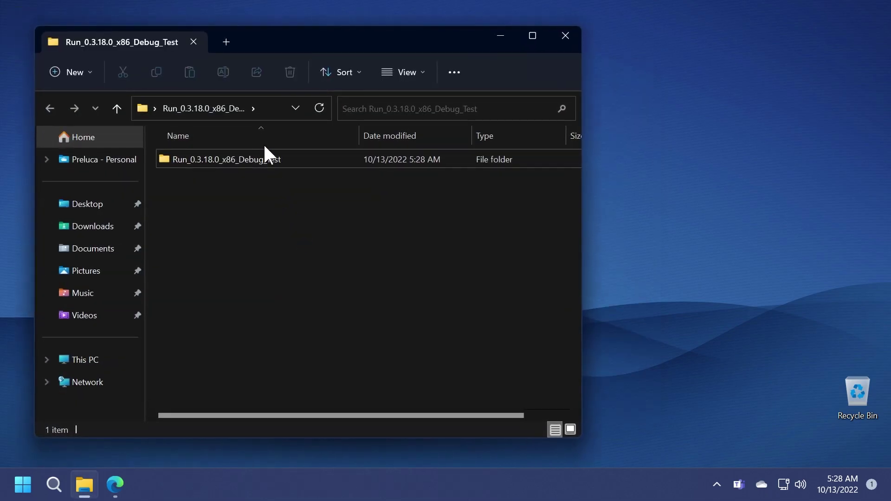
left_click(261, 159)
double_click(260, 160)
Step: Start installing the Run_0.3.18.0_x86_Debug security certificate, allow the file to open, and continue with Local Machine as the store location
left_click(258, 245)
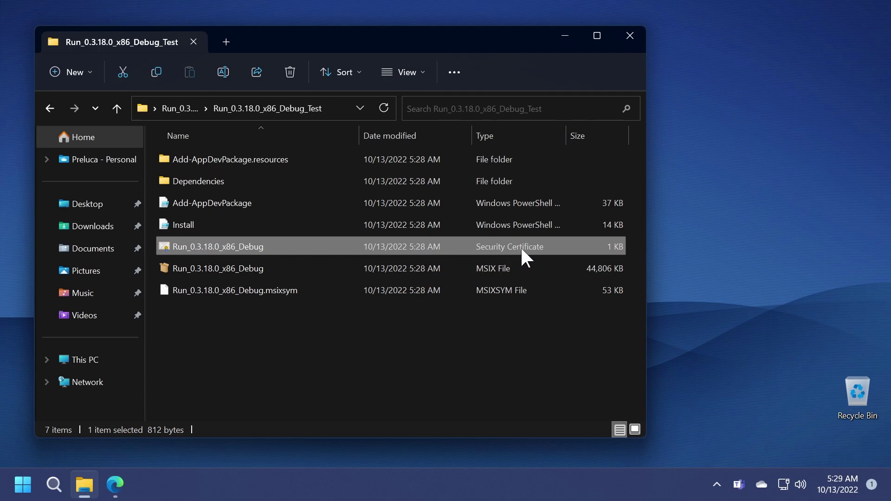
right_click(193, 242)
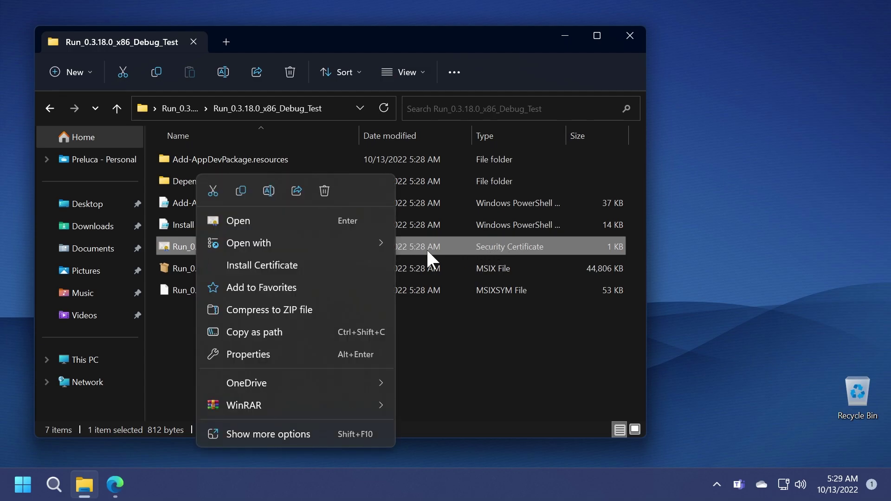
left_click(248, 266)
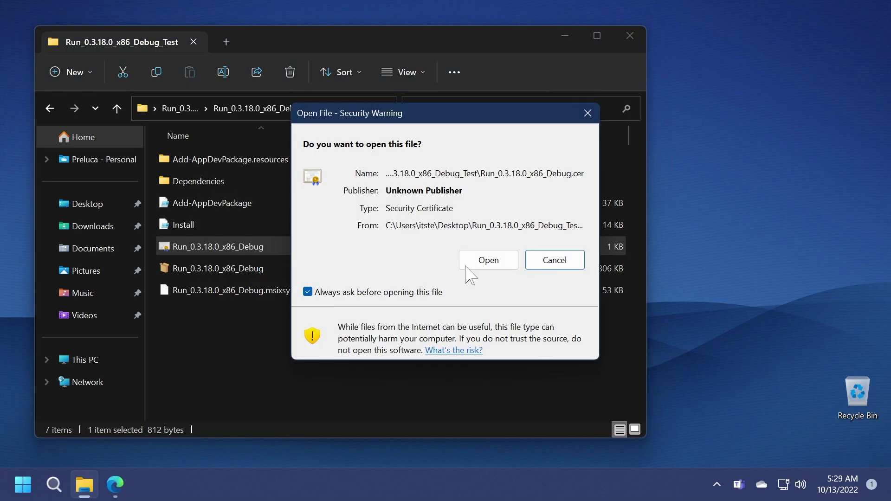
left_click(486, 259)
left_click(337, 278)
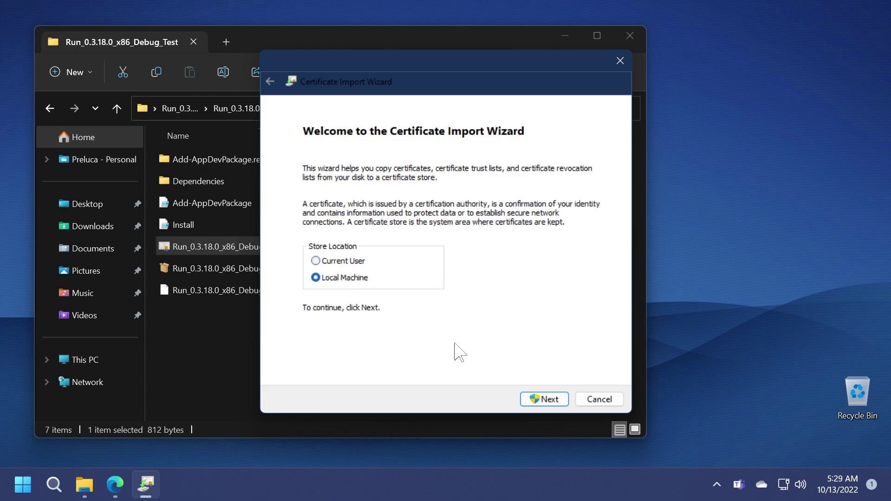
left_click(548, 400)
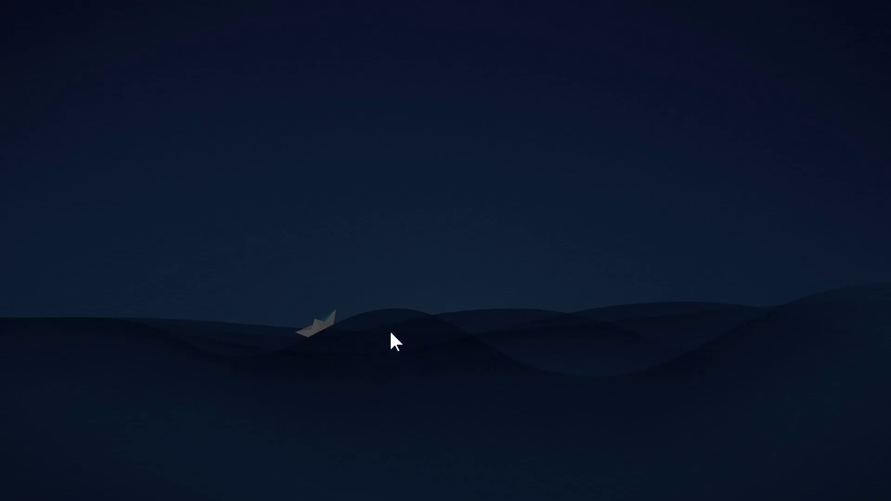
Step: Allow the elevated import, place the certificate in the Trusted Root Certification Authorities store, and finish importing it
left_click(374, 351)
left_click(346, 221)
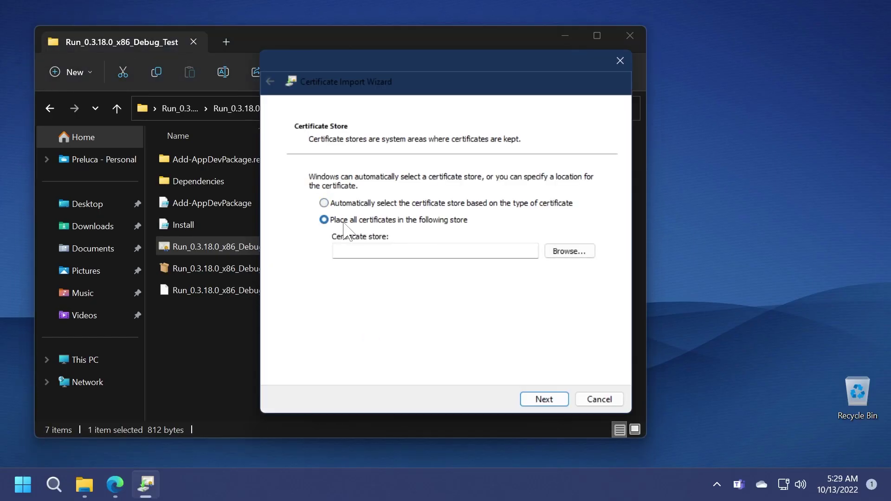
left_click(567, 253)
left_click(366, 146)
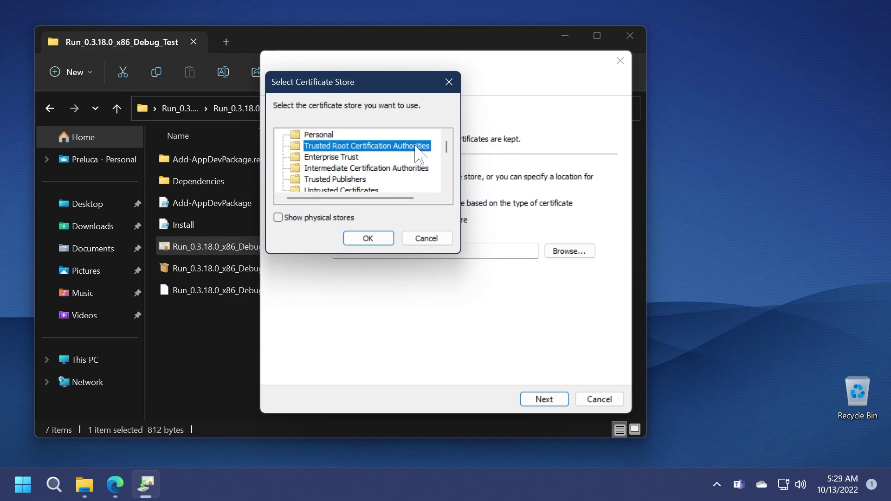
left_click(368, 239)
left_click(544, 399)
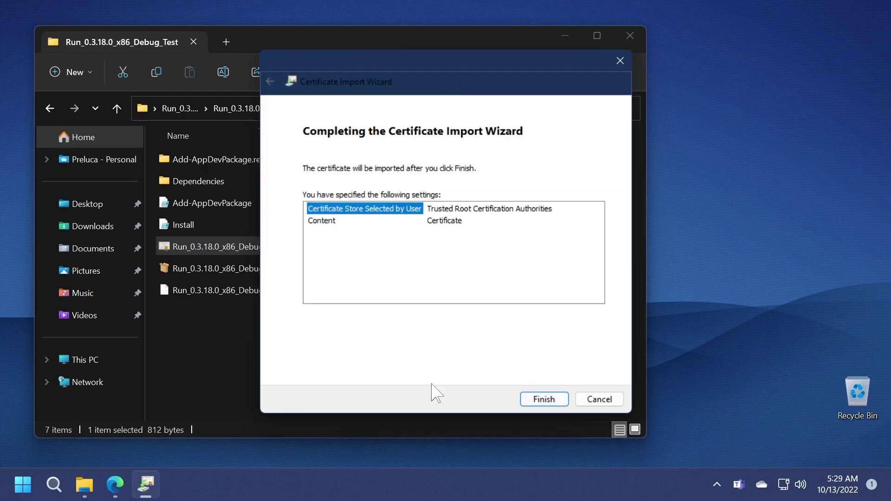
left_click(541, 399)
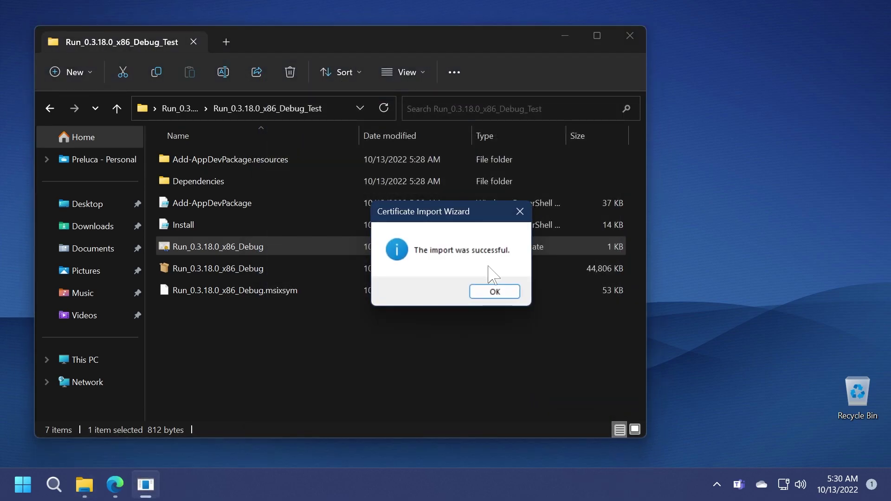
left_click(487, 285)
Step: Install the Run_0.3.18.0_x86_Debug MSIX package and complete the app's welcome setup with the Classic theme
left_click(481, 268)
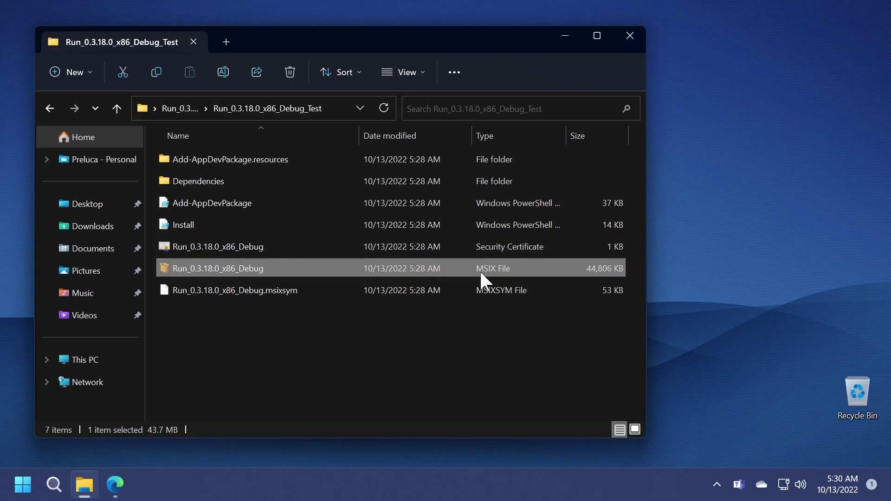
right_click(219, 264)
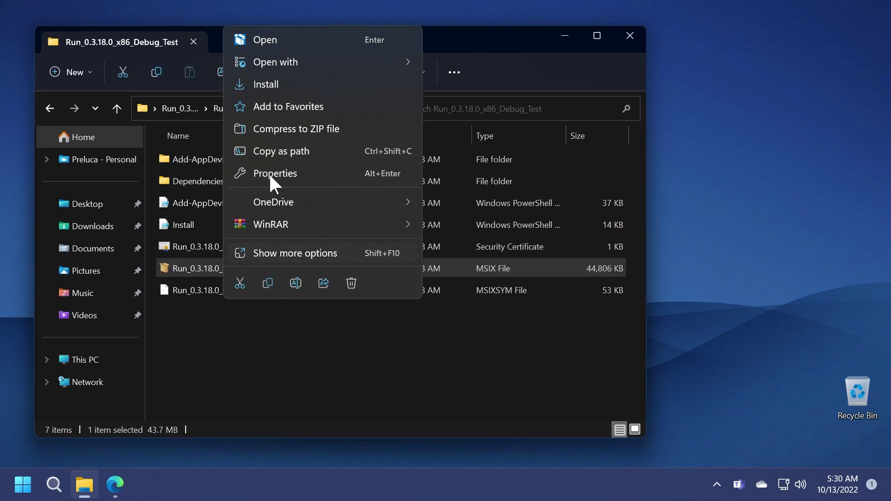
left_click(269, 38)
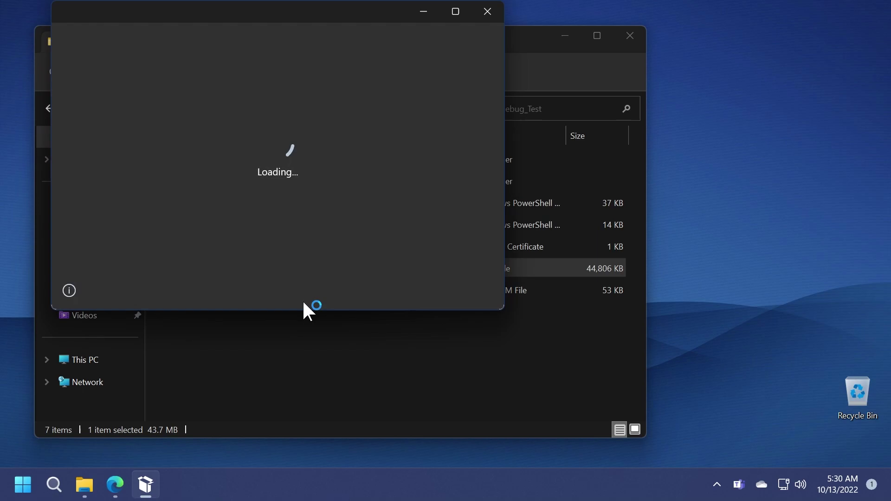
left_click(423, 227)
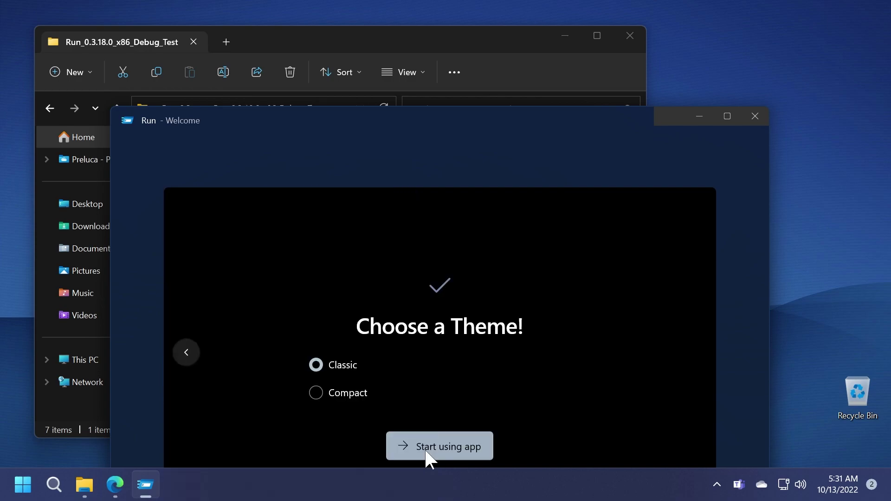
left_click(426, 446)
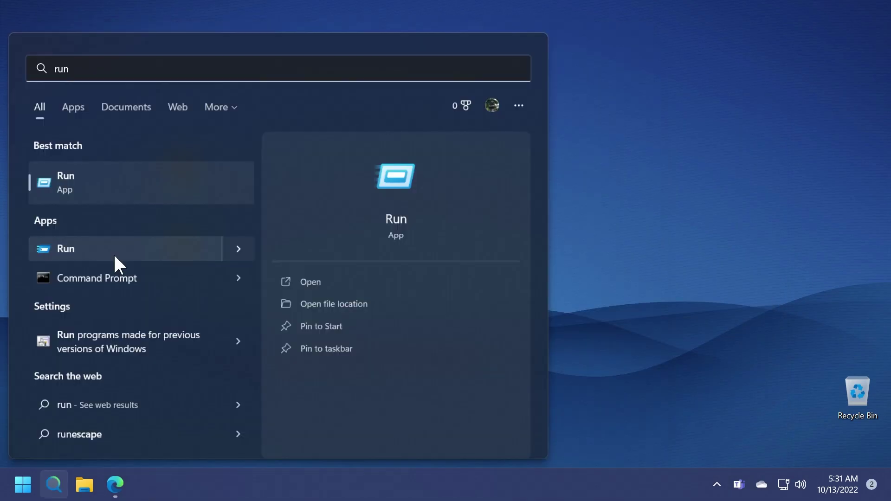
Step: Dismiss the Windows search and open the settings of the new Run Preview dialog
key("Escape")
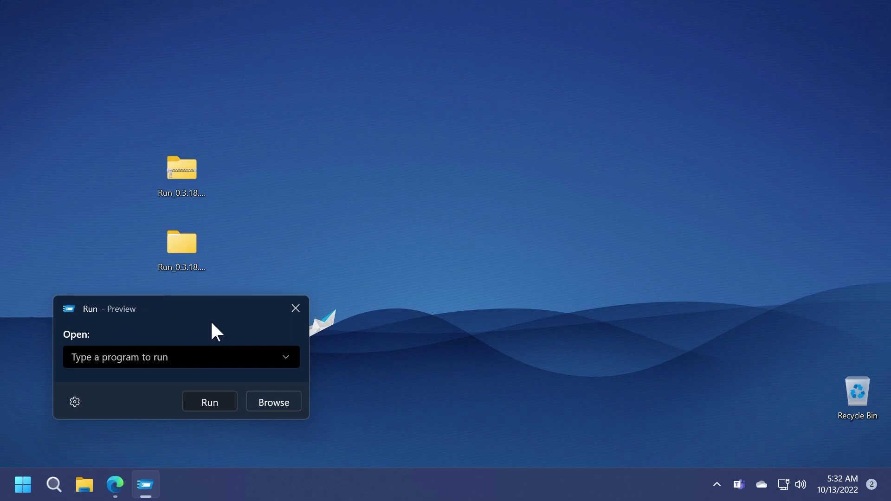
left_click(76, 400)
left_click(541, 304)
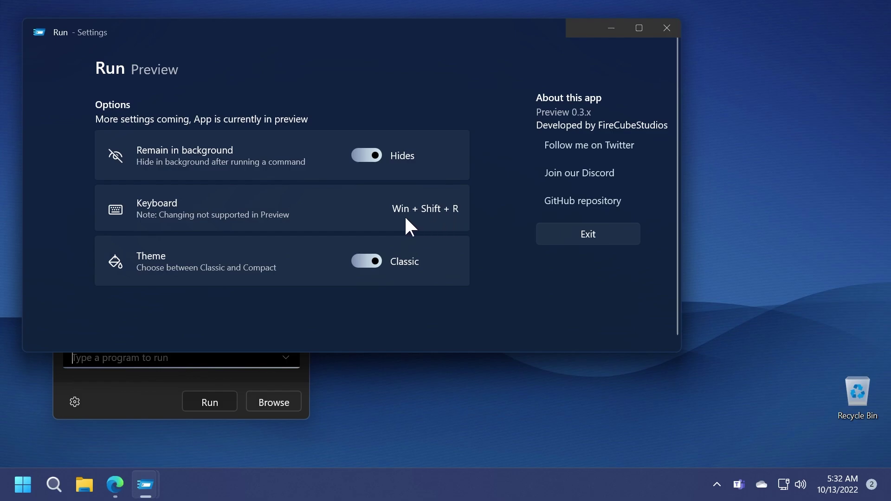
Step: Try the Compact theme and its command history in the Run dialog, and switch back to the Classic theme
left_click(368, 262)
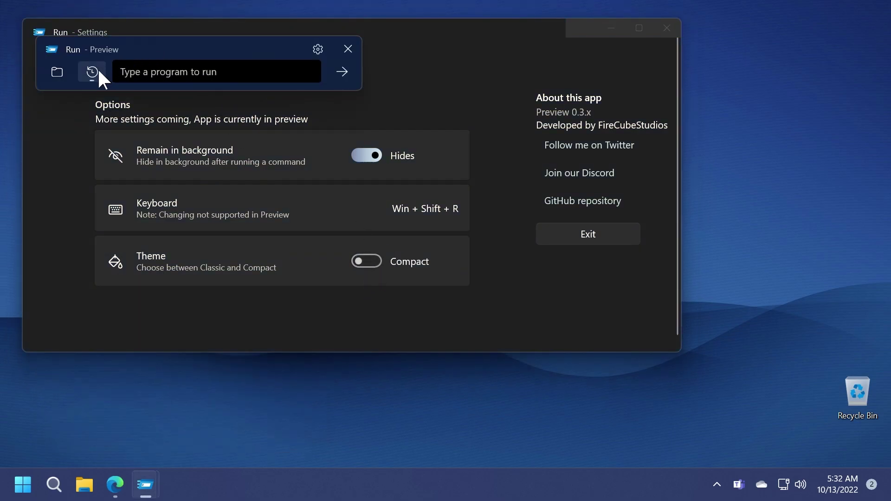
left_click(97, 68)
left_click(368, 262)
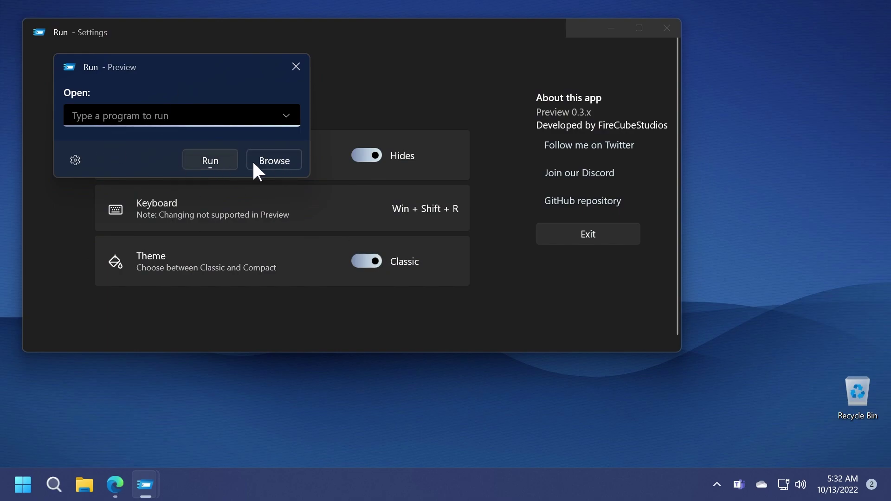
Step: Run cmd from the new Run dialog and close the terminal window it opens
left_click(204, 167)
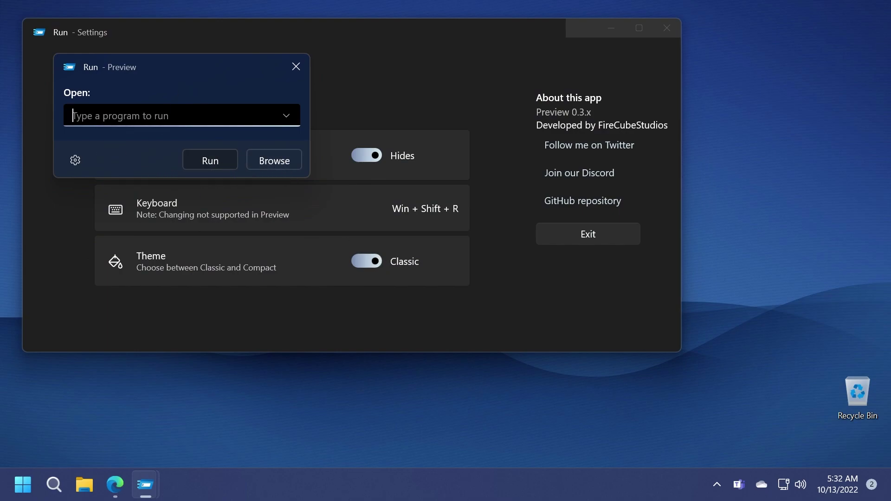
type("cmd")
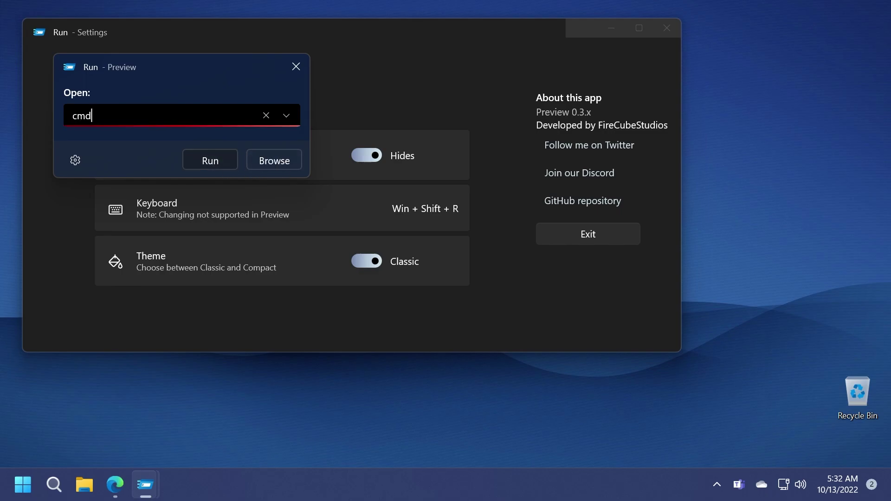
left_click(201, 157)
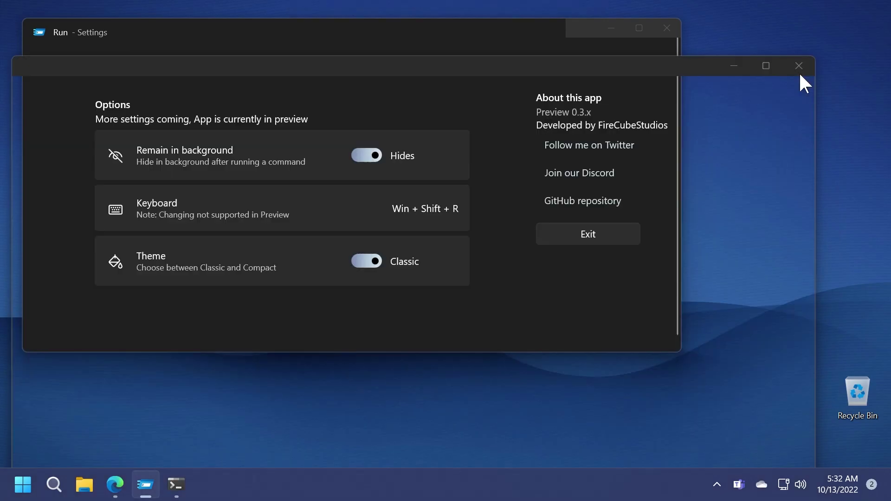
left_click(798, 66)
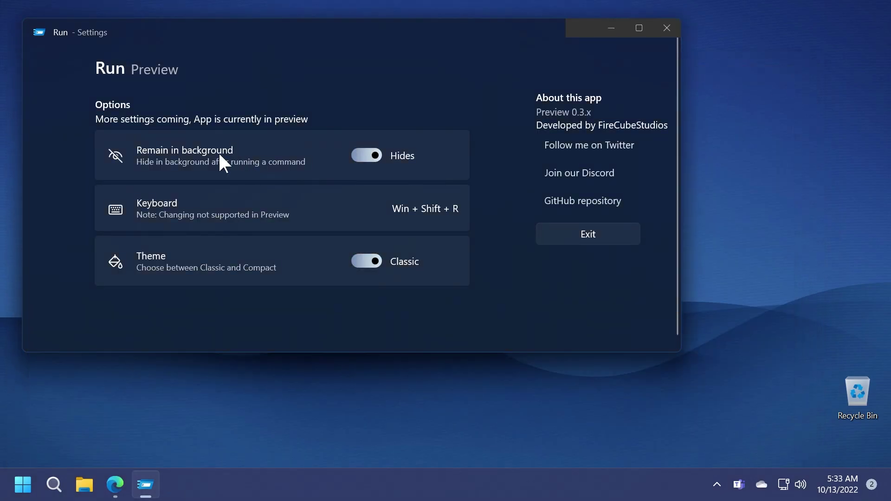
Step: Bring up the new Run dialog again and clear the cmd entry from its command field
key("super+shift+r")
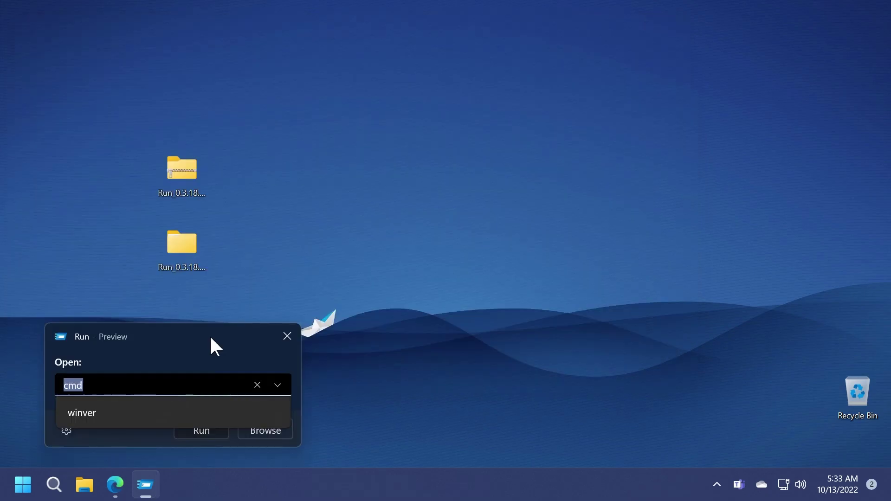
left_click(210, 335)
left_click(257, 385)
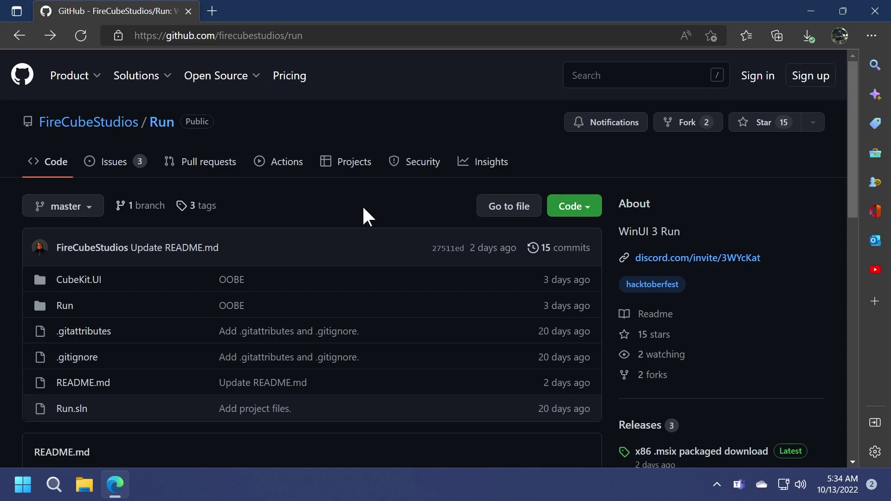
Step: Minimize the FireCubeStudios Run repository page to show the desktop
key("super+d")
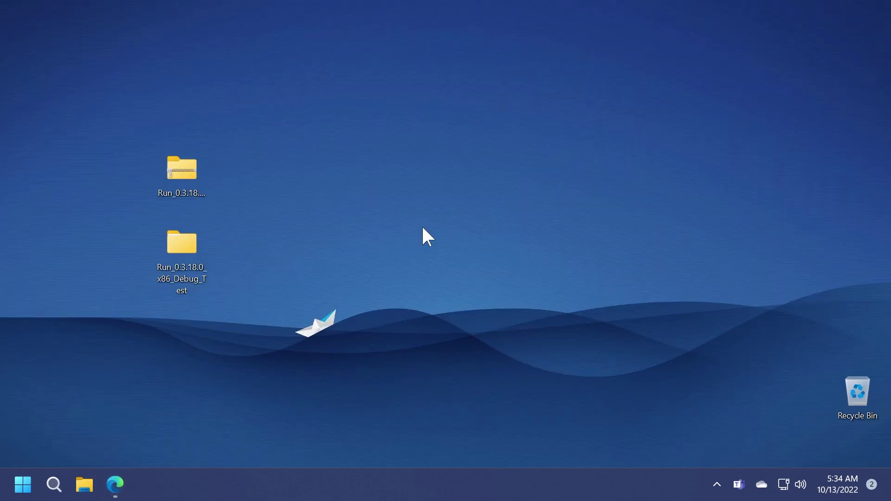